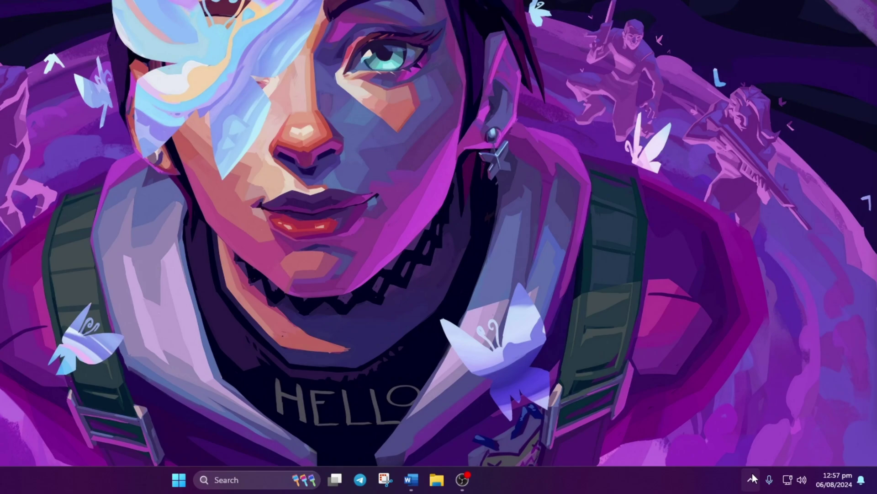
# - Quit the Riot Games client from its system tray icon
pyautogui.click(778, 483)
pyautogui.rightClick(790, 420)
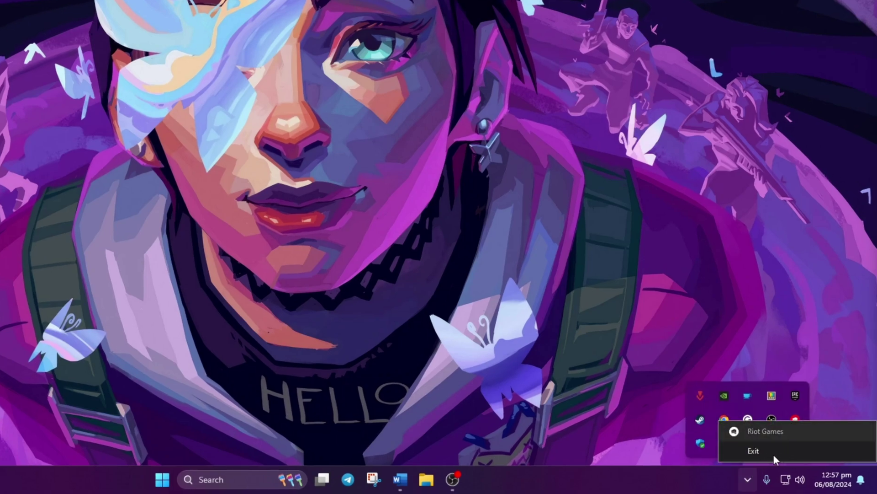
pyautogui.click(773, 453)
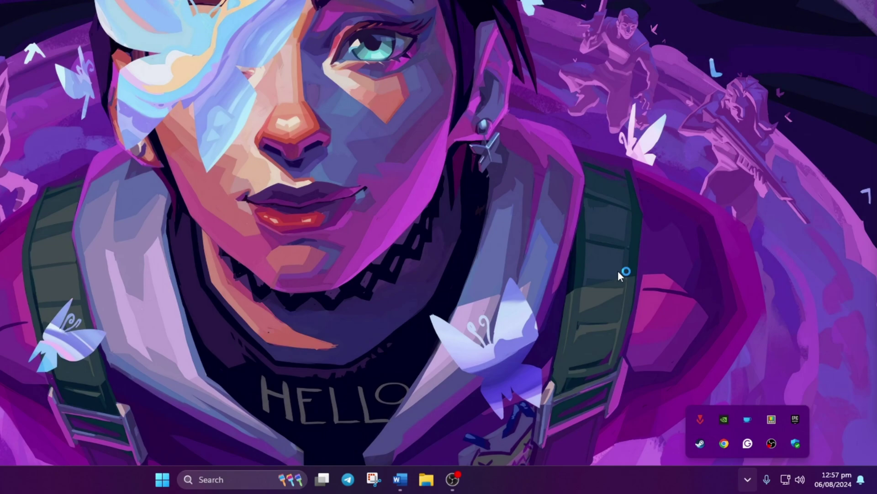
# - Exit Riot Vanguard from the system tray and bring up the Start menu
pyautogui.click(747, 480)
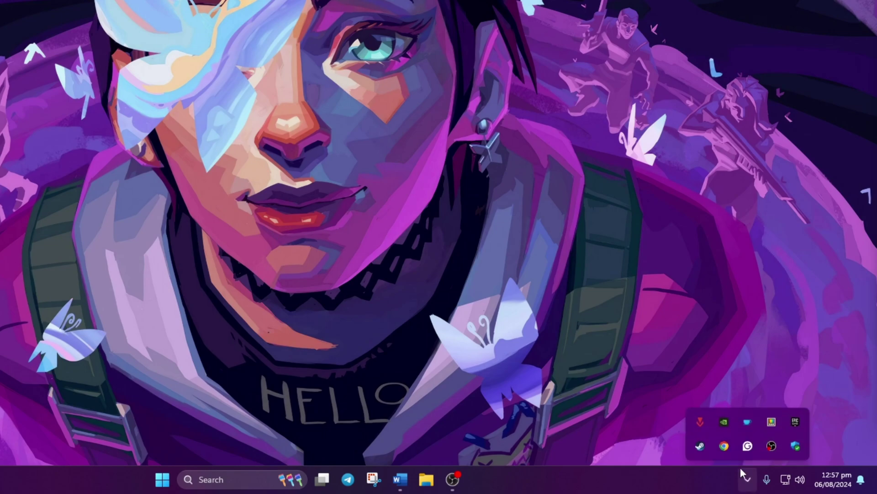
pyautogui.rightClick(701, 426)
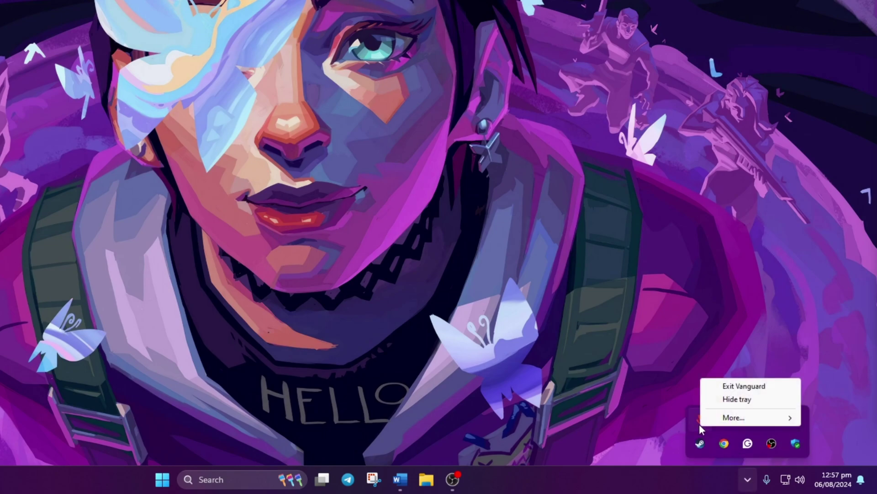
pyautogui.click(738, 387)
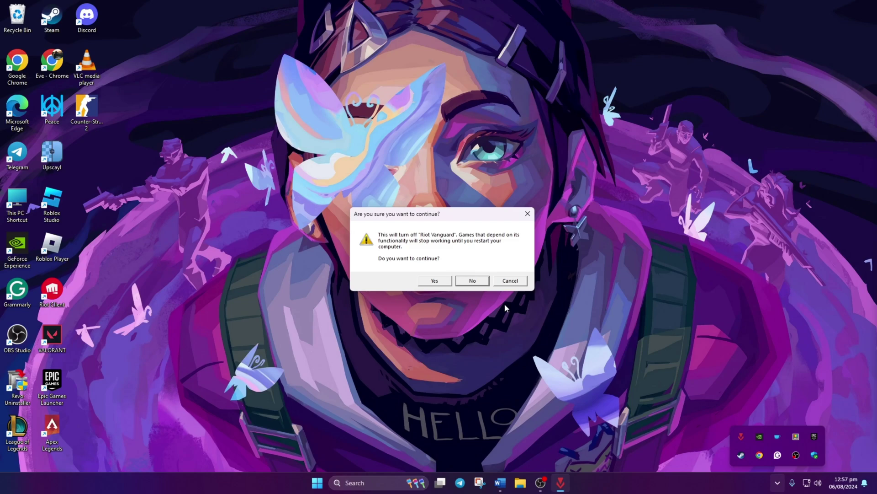
pyautogui.press('super')
# - Restart the PC, then run Command Prompt from Start search as administrator, accepting UAC
pyautogui.click(552, 451)
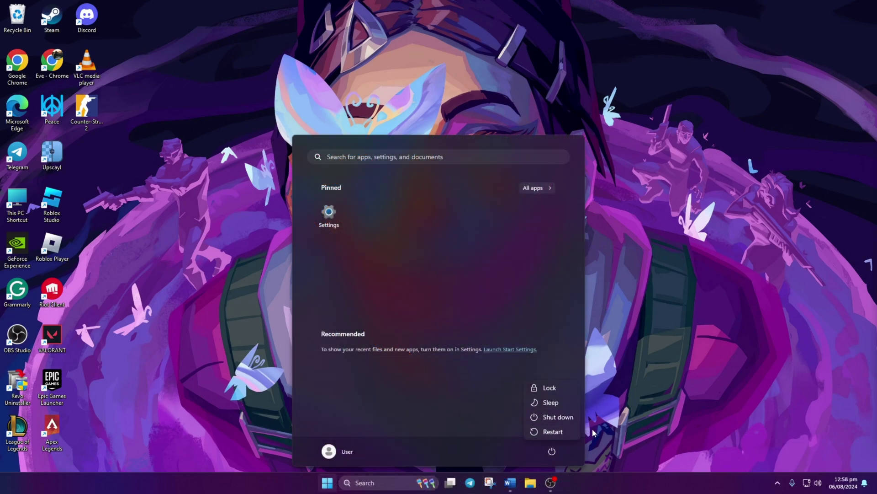
pyautogui.click(556, 431)
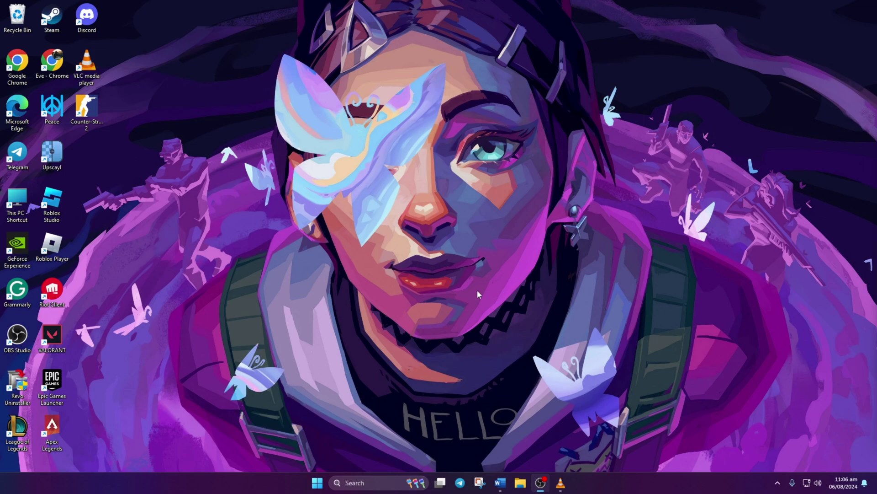
pyautogui.click(389, 482)
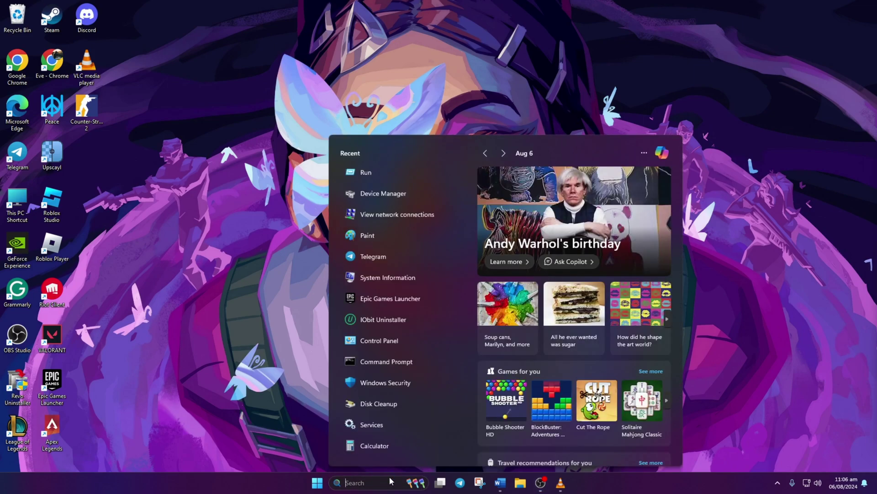
pyautogui.write('cmd')
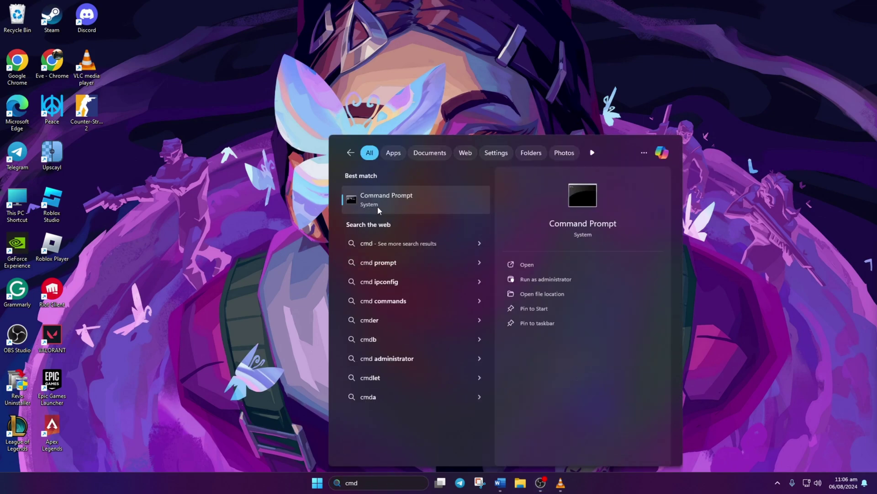
pyautogui.rightClick(378, 206)
pyautogui.click(427, 221)
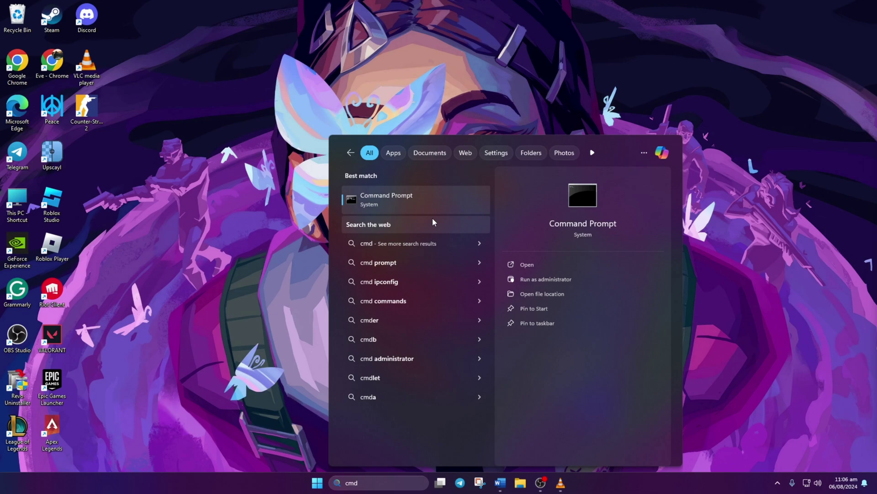
pyautogui.click(382, 316)
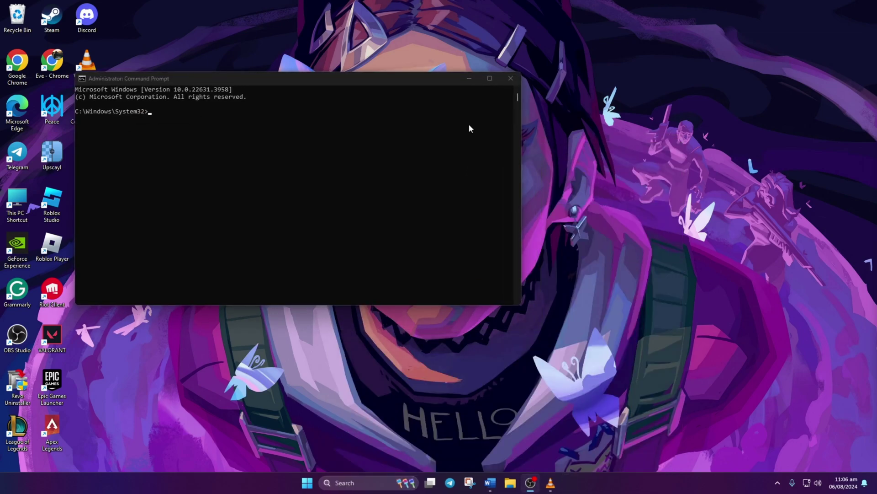
# - Run ipconfig /flushdns in the maximized window, select the success message, then close it
pyautogui.click(477, 81)
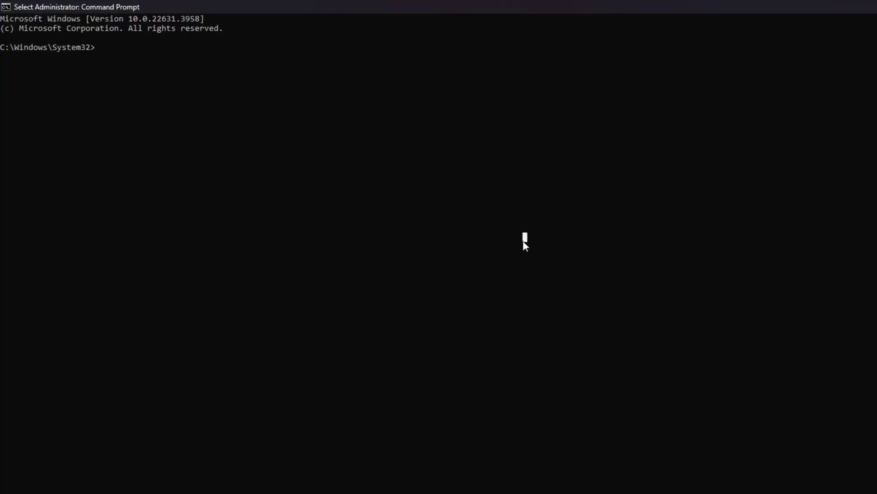
pyautogui.write('ipconfig')
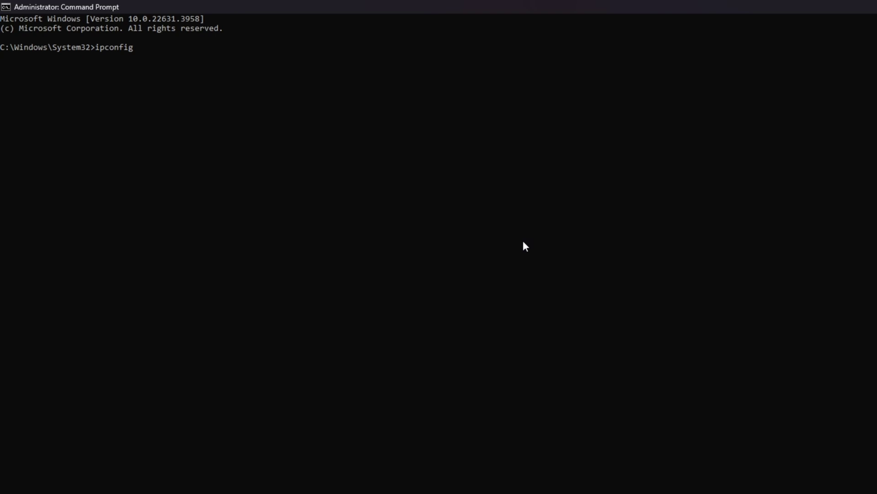
pyautogui.write(' /flush')
pyautogui.write('dns')
pyautogui.press('Return')
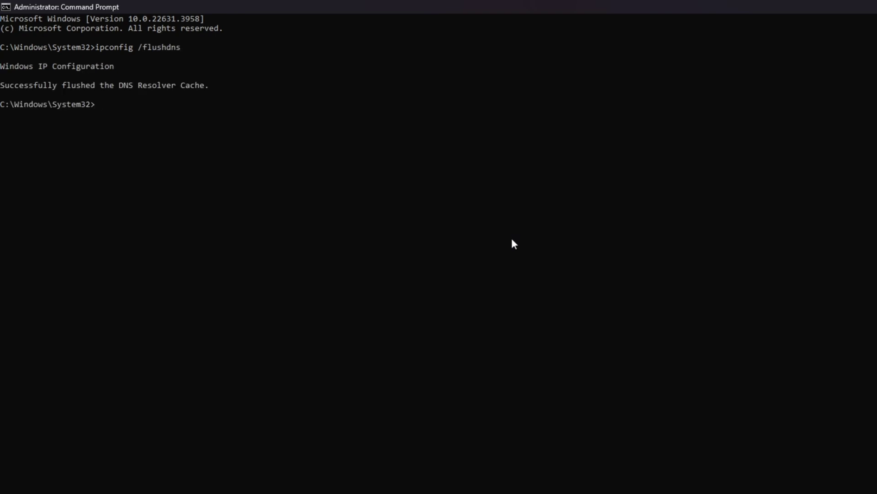
pyautogui.moveTo(210, 87); pyautogui.dragTo(3, 90)
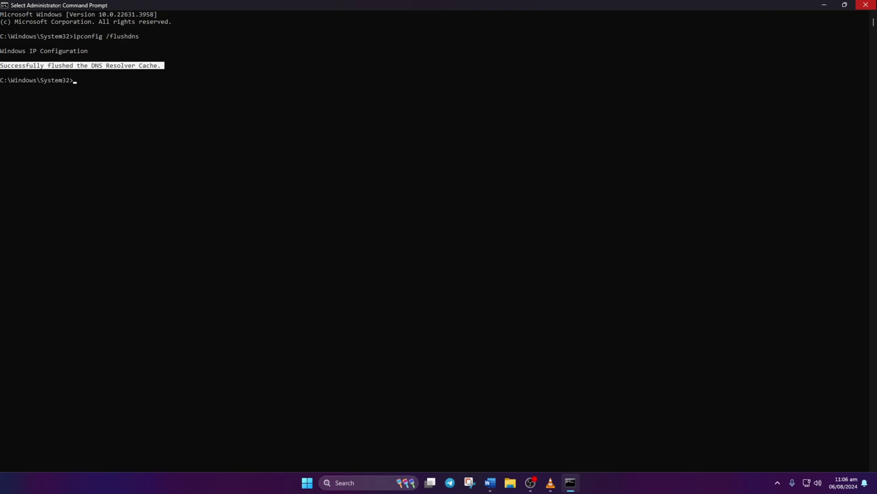
pyautogui.click(866, 4)
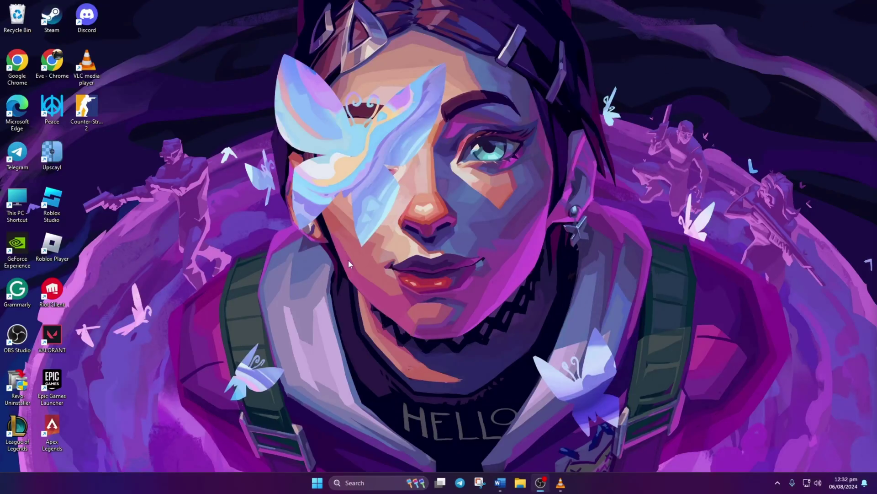
# - Open Command Prompt and ping 1.1.1.1 and 8.8.8.8
pyautogui.click(359, 482)
pyautogui.write('cmd')
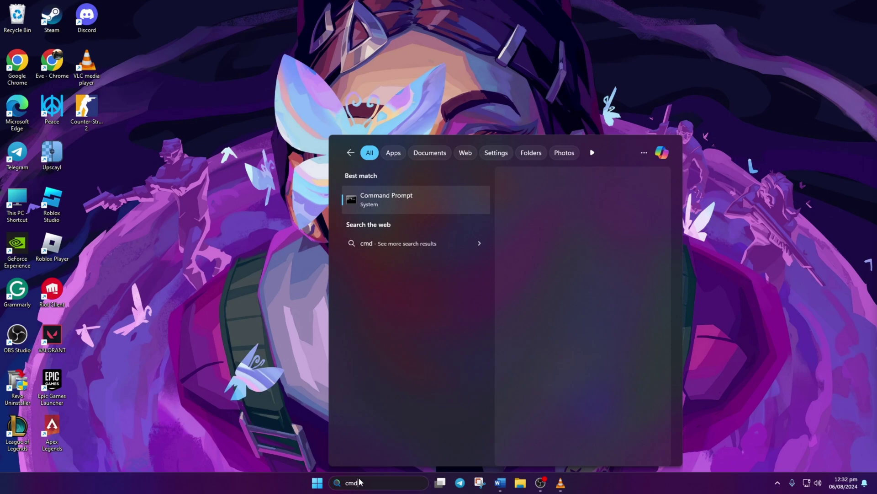
pyautogui.click(410, 206)
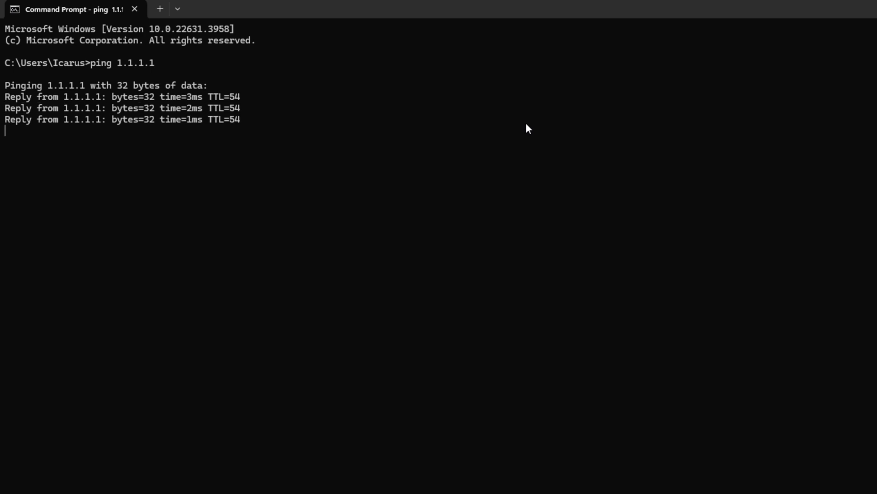
pyautogui.write('ping 8.8.')
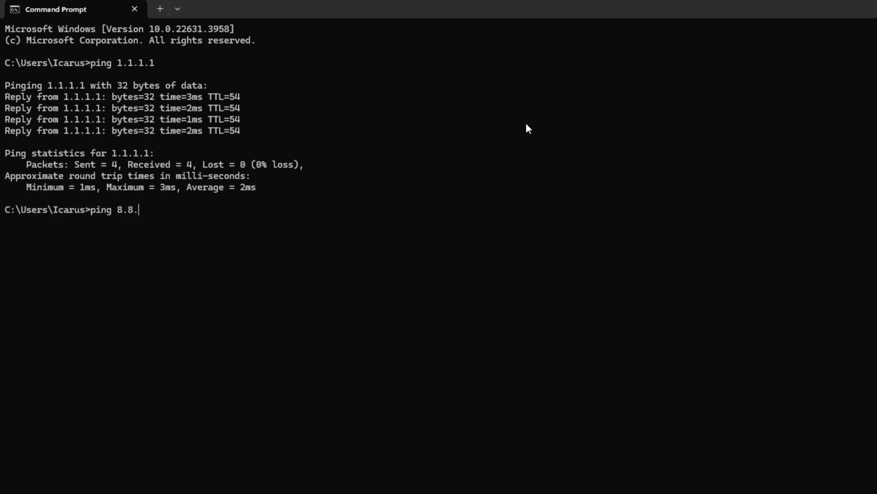
pyautogui.write('8.8')
pyautogui.press('Return')
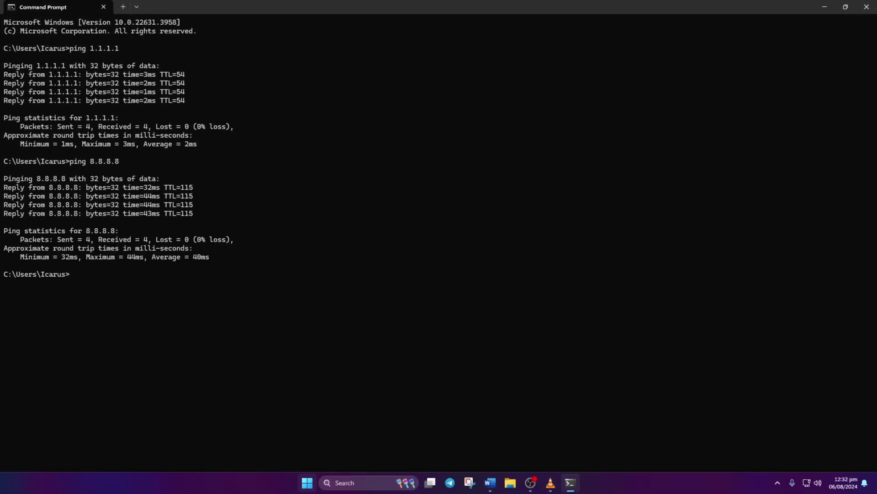
# - Show the Ethernet connection details under Settings > Network & internet
pyautogui.press('super')
pyautogui.click(330, 216)
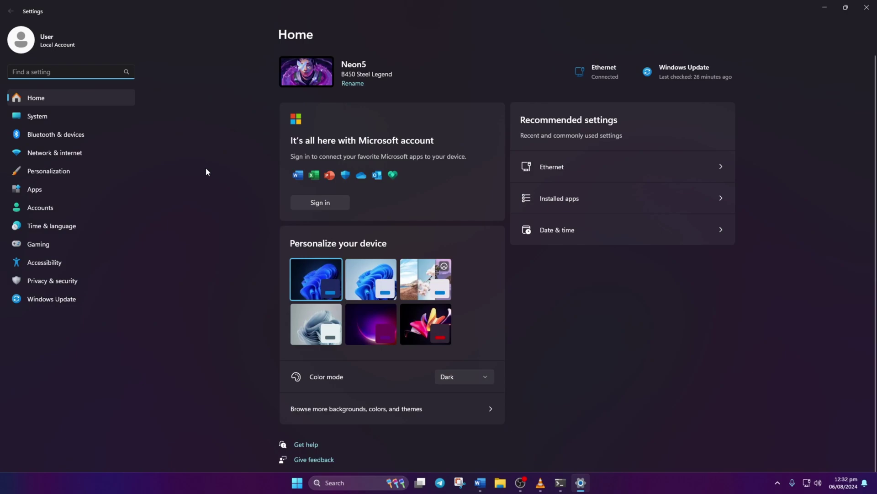
pyautogui.click(52, 154)
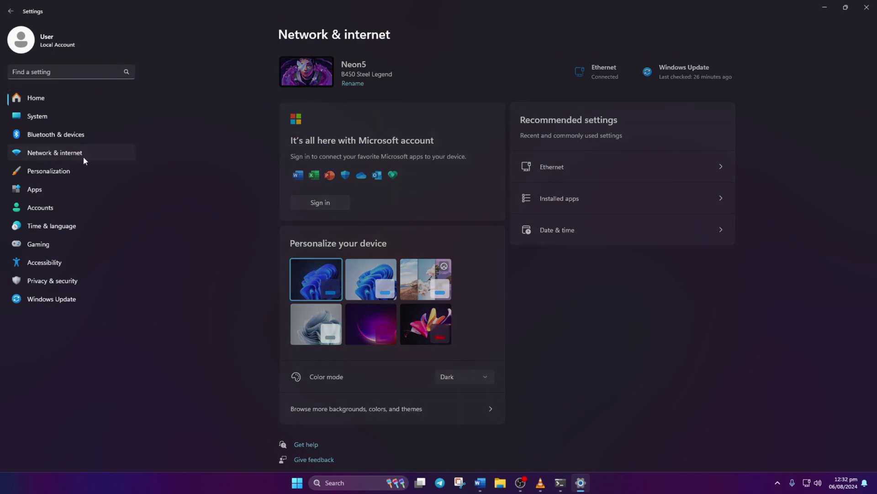
pyautogui.click(436, 122)
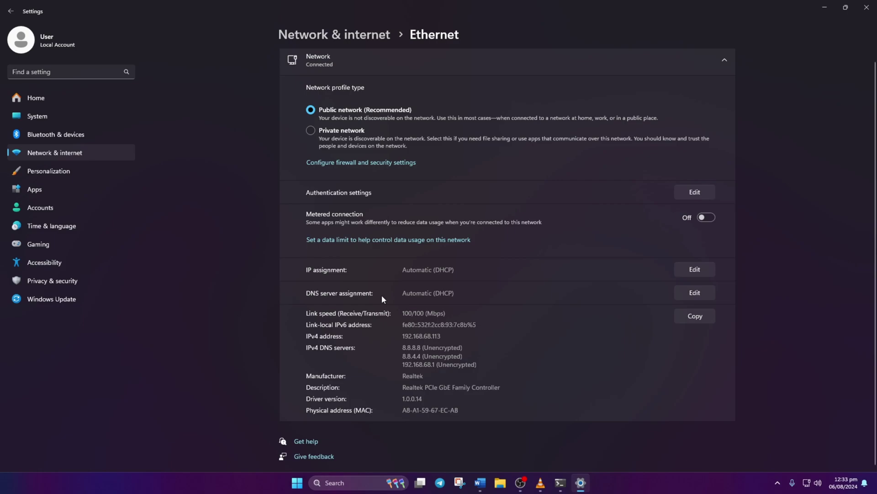
# - Save manual Ethernet IPv4 DNS 8.8.8.8 and 8.8.4.4, replacing 1.1.1.1 and 1.0.0.1
pyautogui.click(695, 292)
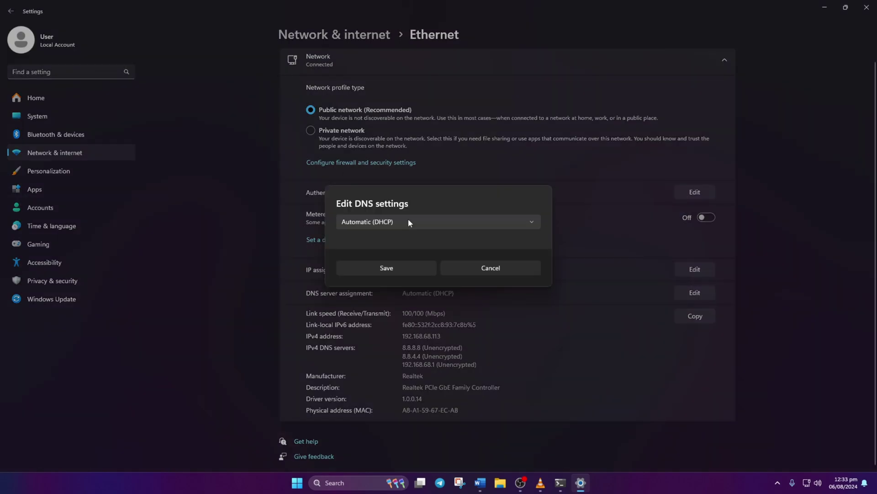
pyautogui.click(414, 222)
pyautogui.click(378, 242)
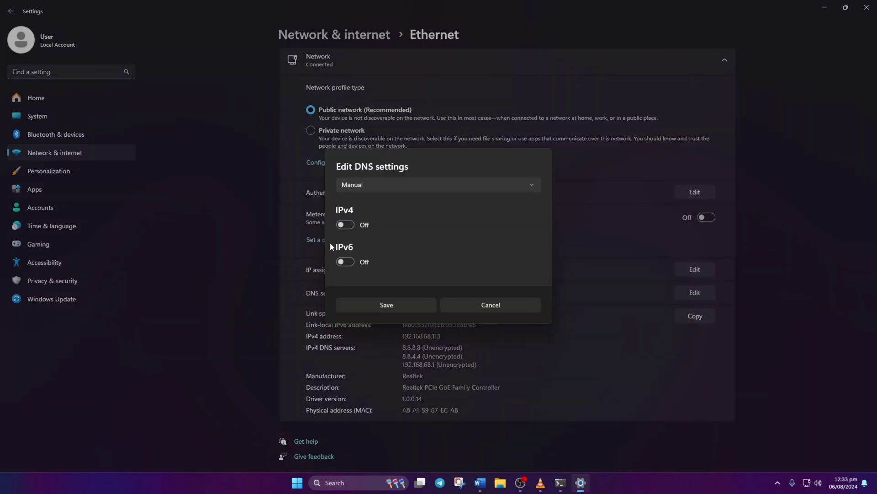
pyautogui.click(347, 225)
pyautogui.click(392, 188)
pyautogui.write('1.1.1.1')
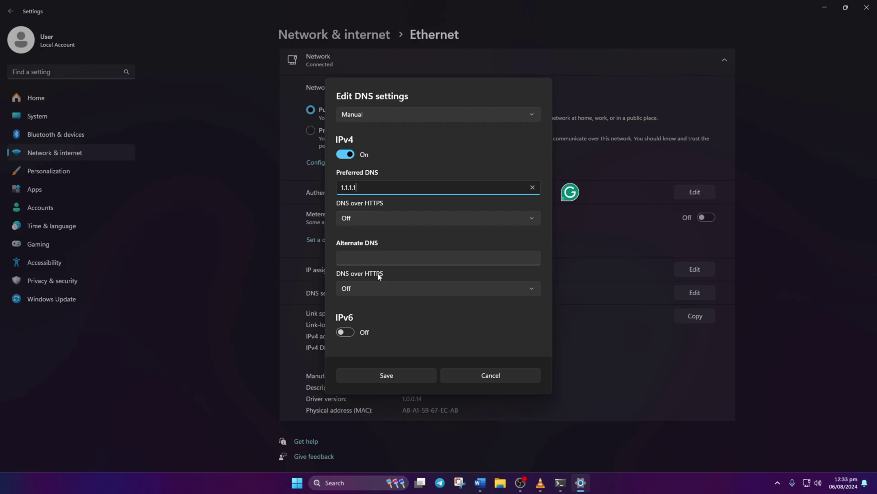
pyautogui.click(365, 259)
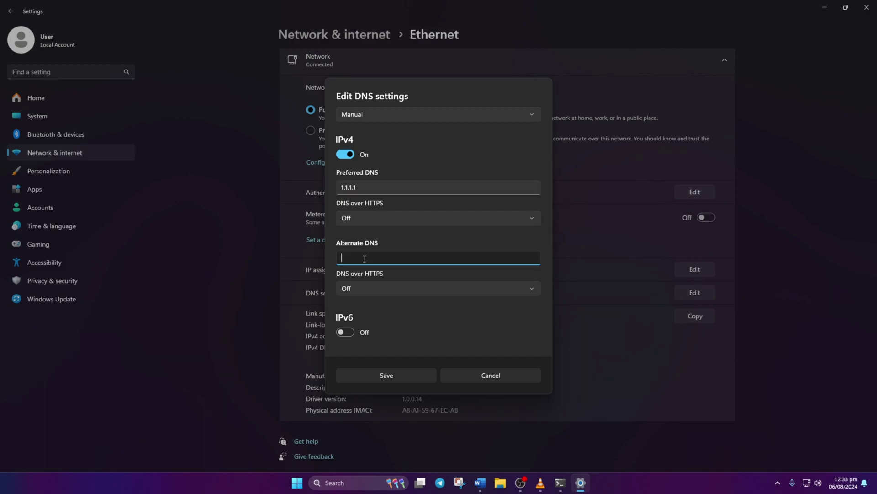
pyautogui.write('1.0.0.1')
pyautogui.click(371, 187)
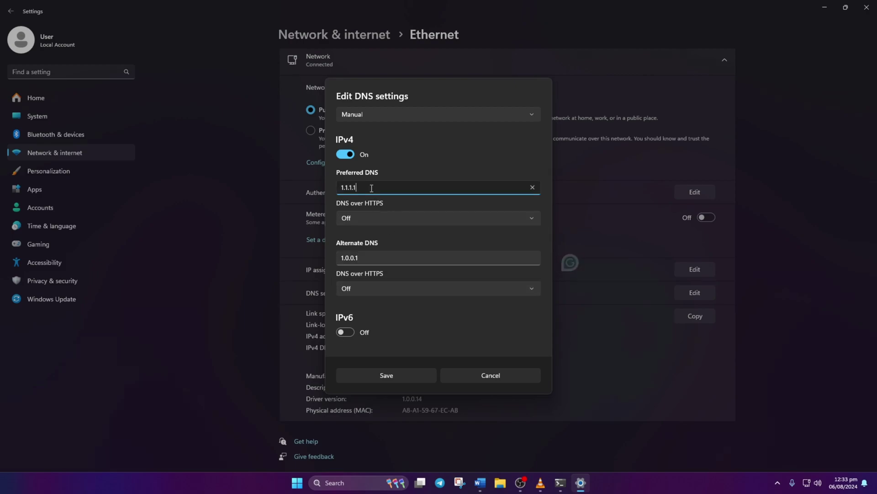
pyautogui.doubleClick(371, 187)
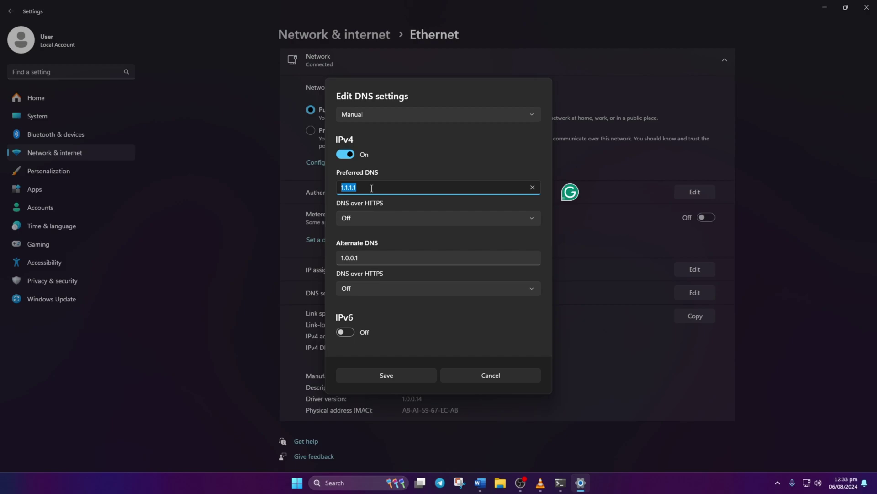
pyautogui.write('8.8.8.')
pyautogui.write('8')
pyautogui.doubleClick(370, 257)
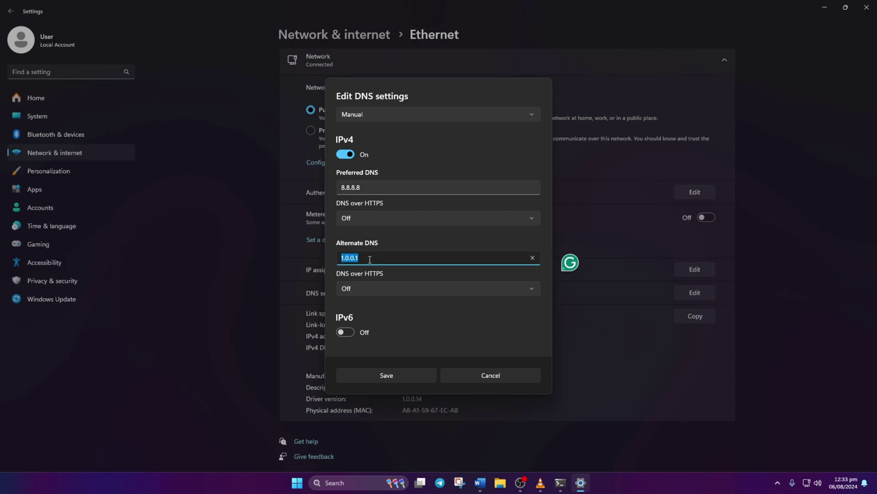
pyautogui.write('8.8.')
pyautogui.write('4.4')
pyautogui.click(370, 378)
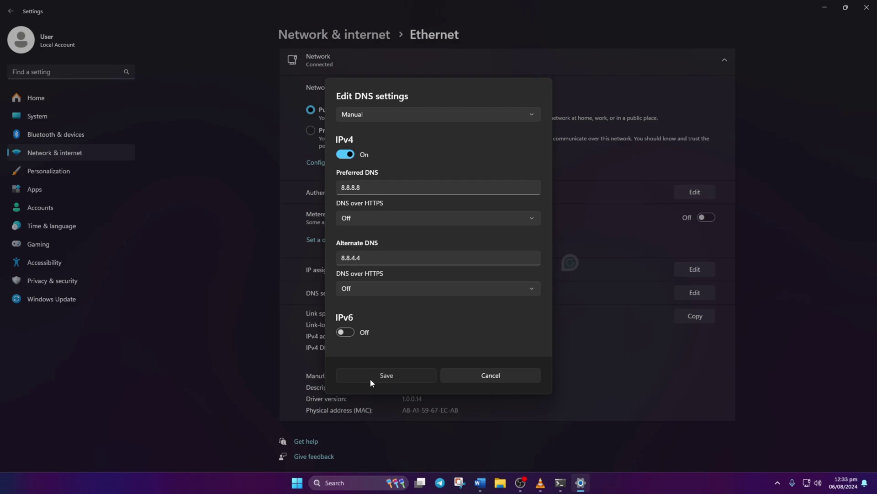
# - Exit Riot Vanguard from the system tray and confirm turning it off
pyautogui.hotkey('alt', 'Tab')
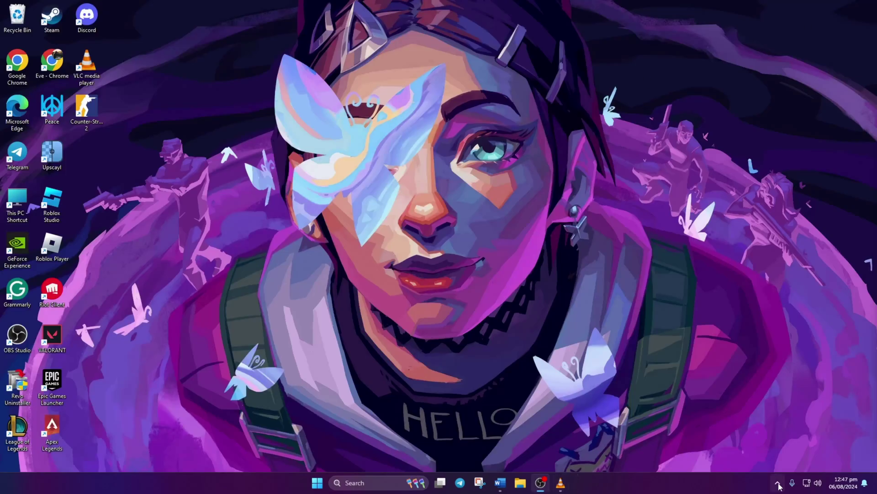
pyautogui.click(778, 482)
pyautogui.rightClick(737, 417)
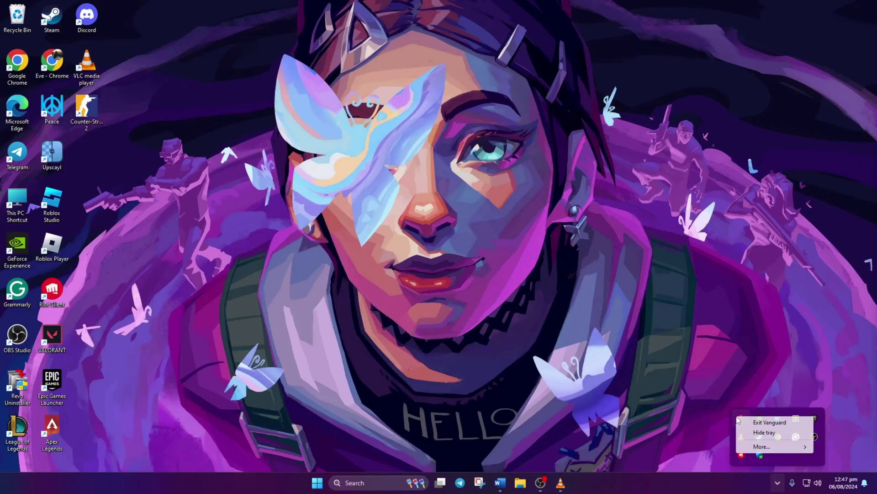
pyautogui.click(770, 423)
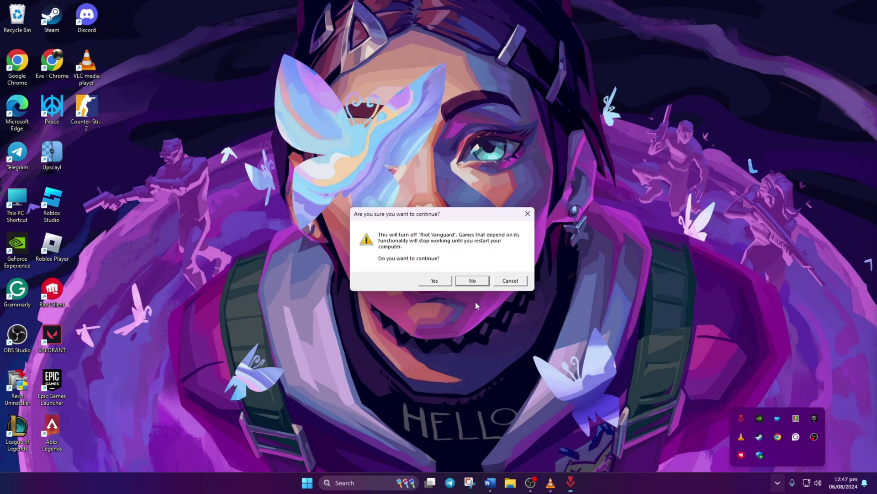
pyautogui.click(434, 280)
# - Go to the Installed apps list under Settings > Apps
pyautogui.click(307, 483)
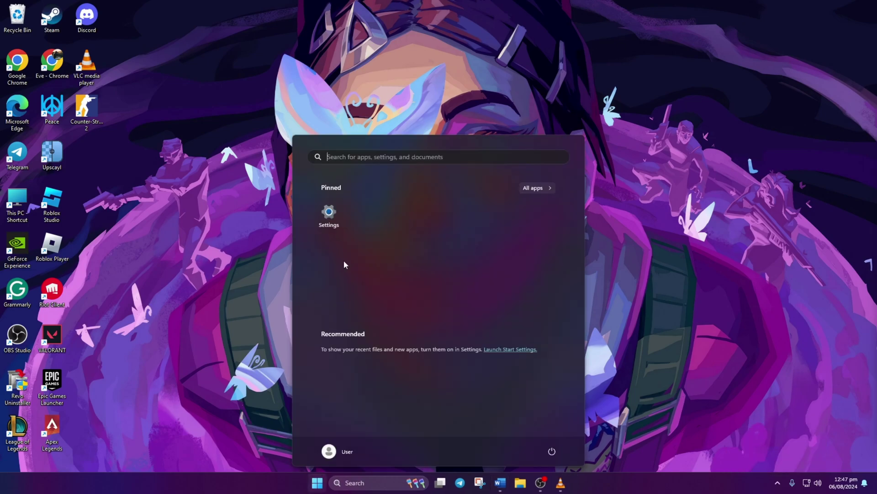
pyautogui.click(330, 216)
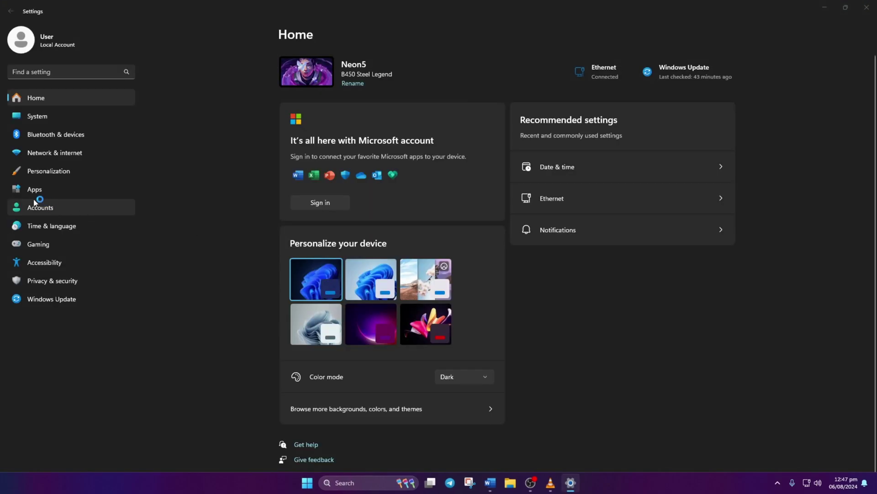
pyautogui.click(51, 192)
pyautogui.click(392, 63)
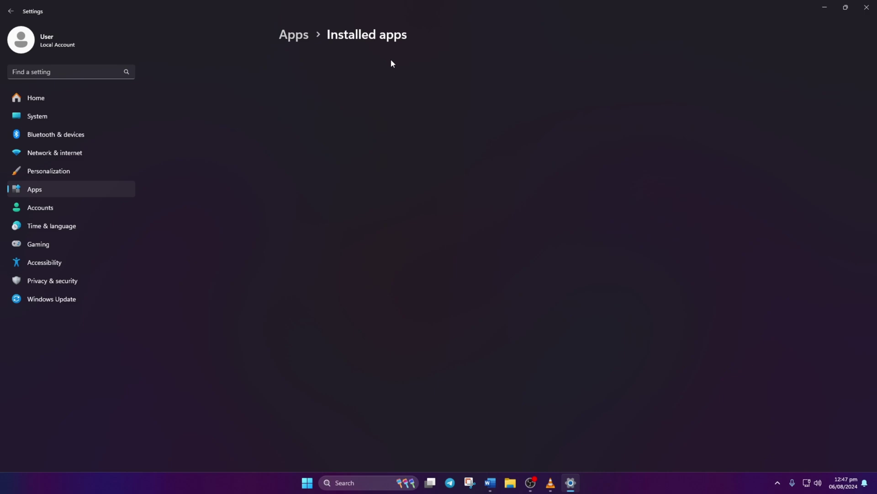
pyautogui.scroll(-15, 446, 171)
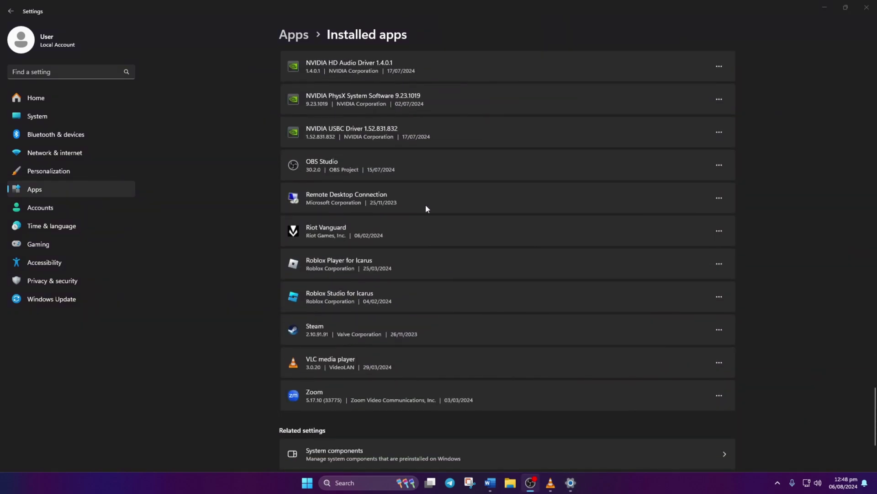
# - Uninstall Riot Vanguard, approve its uninstaller, and close Settings
pyautogui.click(719, 231)
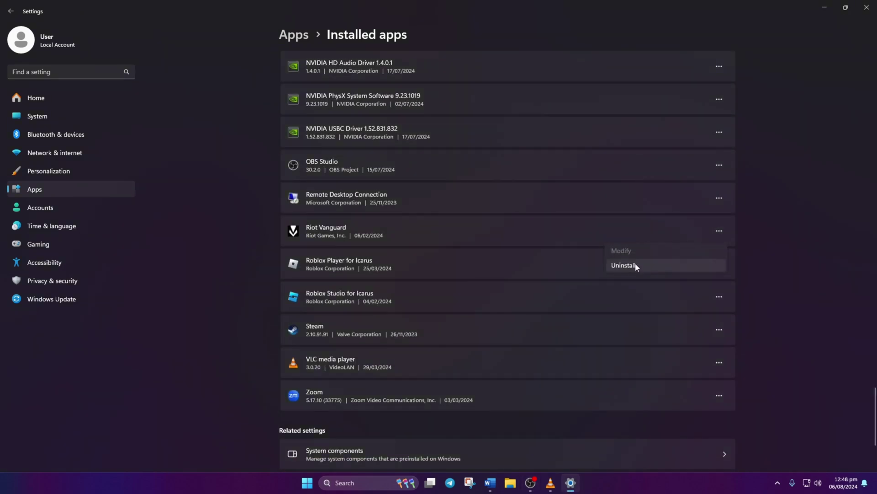
pyautogui.click(665, 263)
pyautogui.click(699, 280)
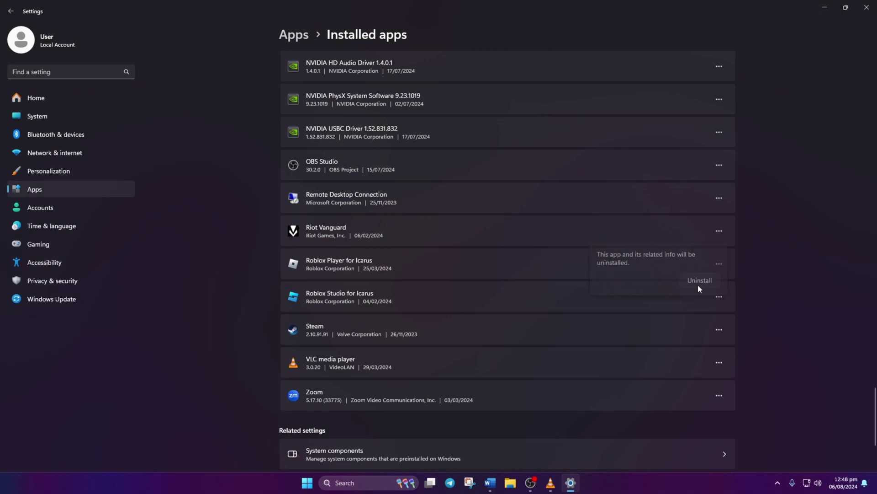
pyautogui.click(471, 278)
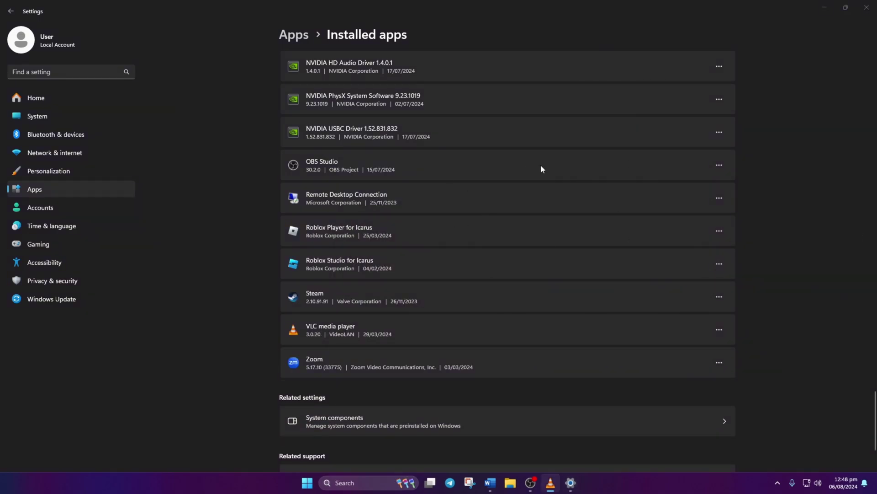
pyautogui.click(866, 8)
# - Choose Restart from the Start menu power options, then launch Riot Client from the desktop
pyautogui.click(319, 482)
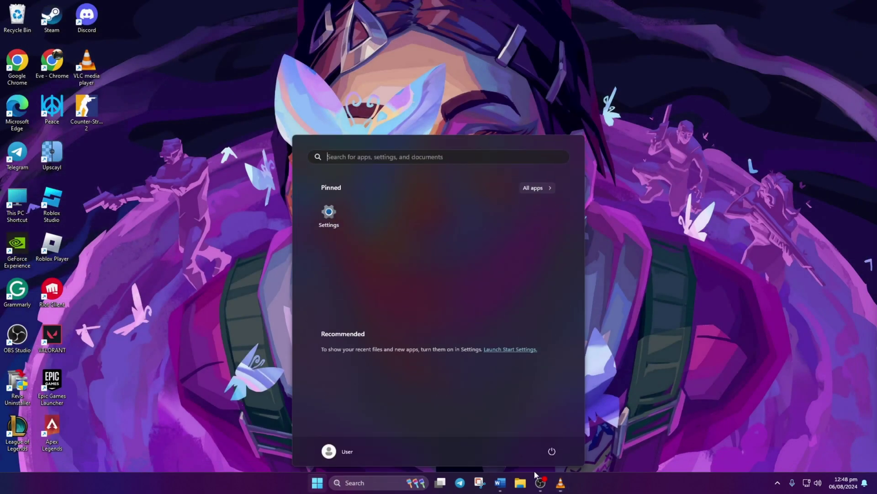
pyautogui.click(551, 452)
pyautogui.click(551, 432)
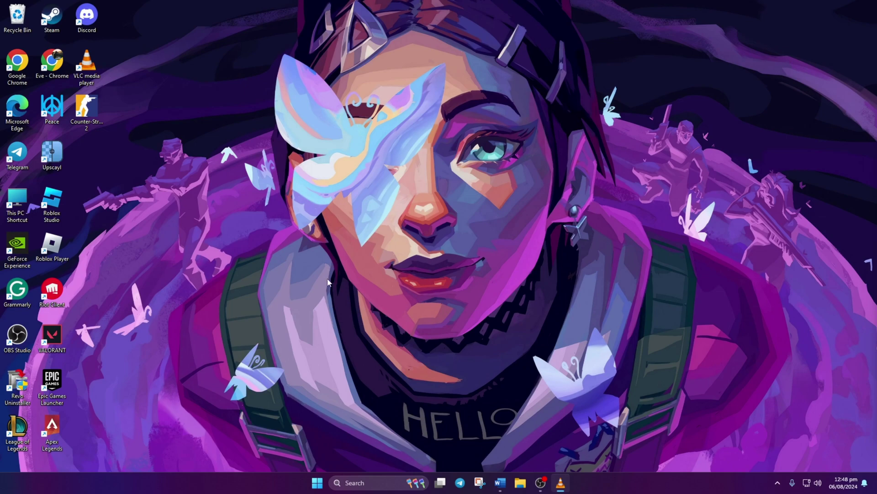
pyautogui.doubleClick(64, 291)
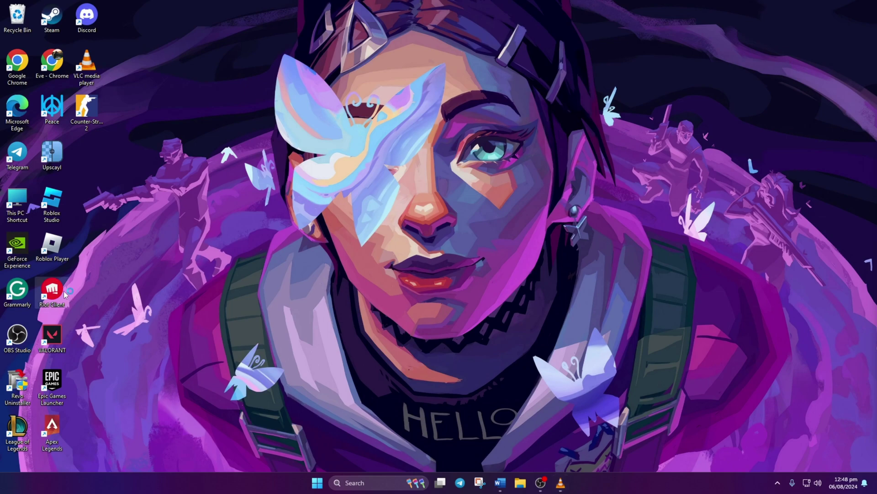